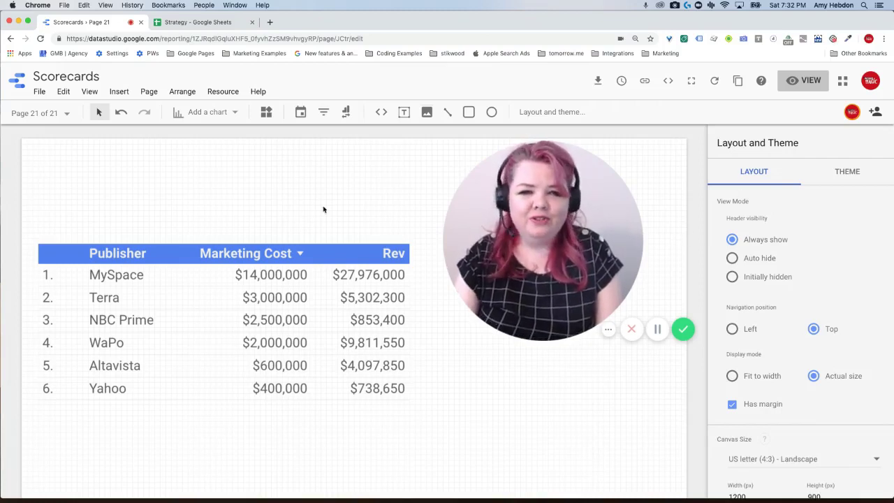
Step: Select the publisher table and bring up its Select Data Source list
click(307, 262)
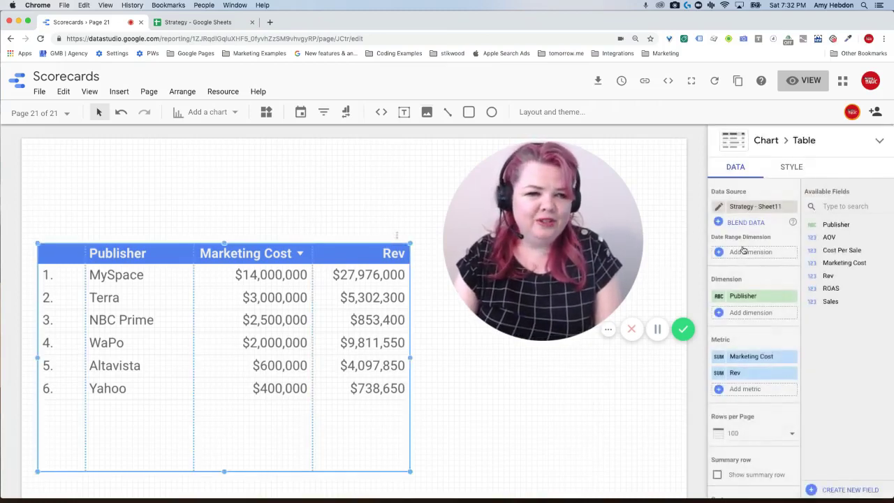
click(747, 223)
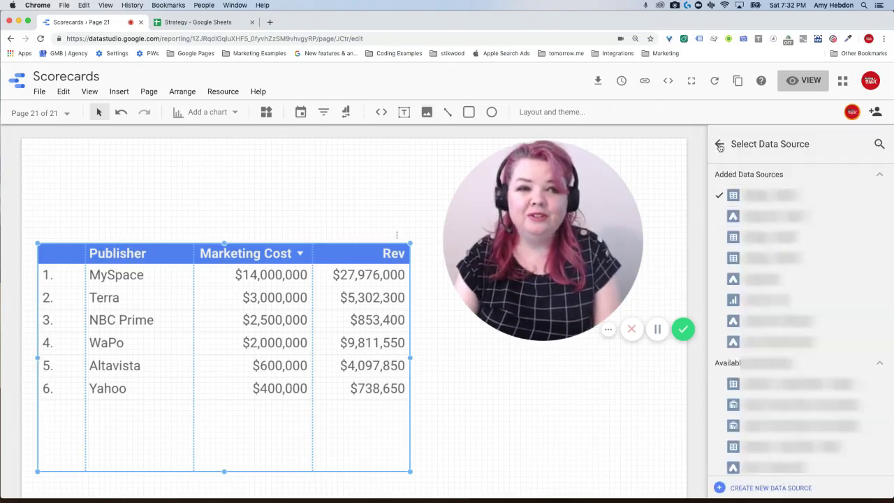
click(719, 145)
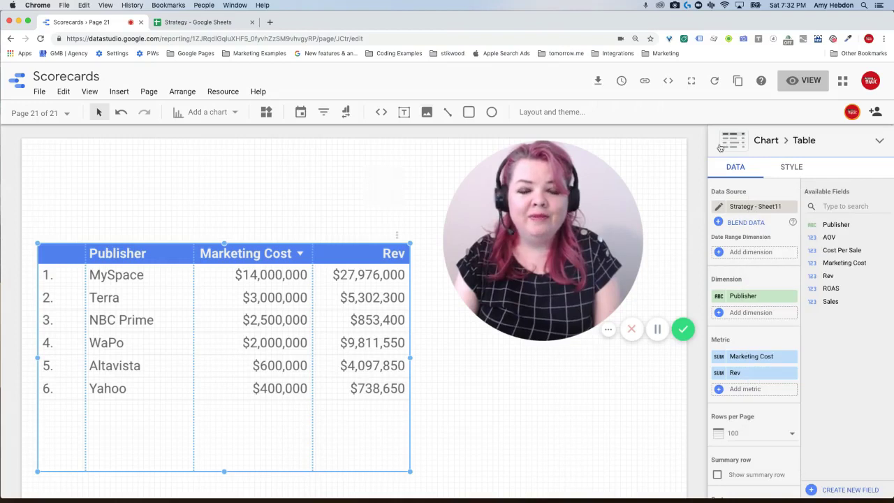
click(742, 207)
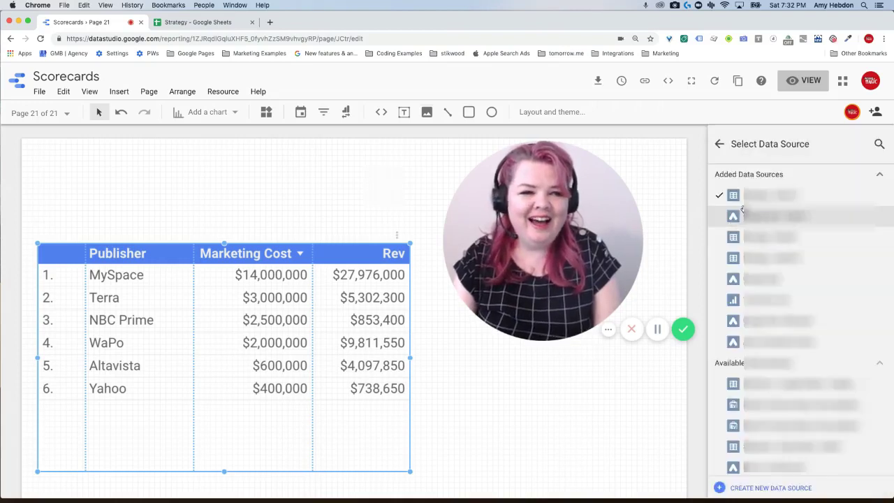
click(720, 144)
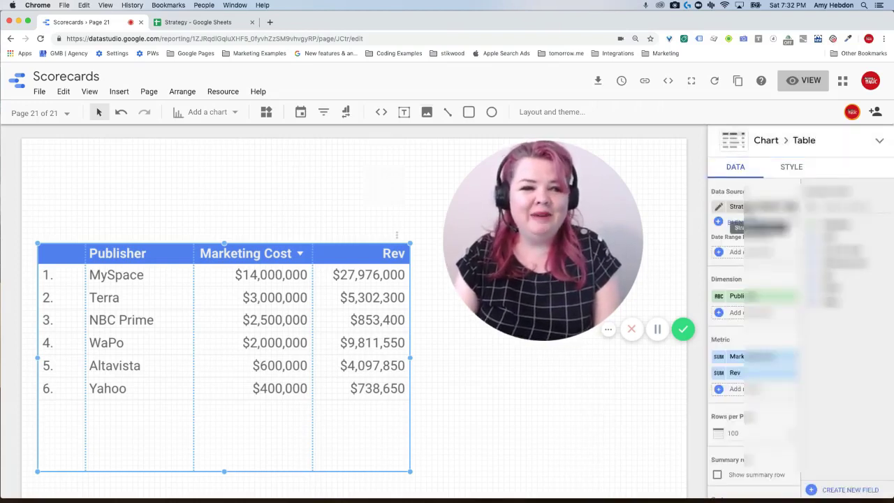
click(739, 207)
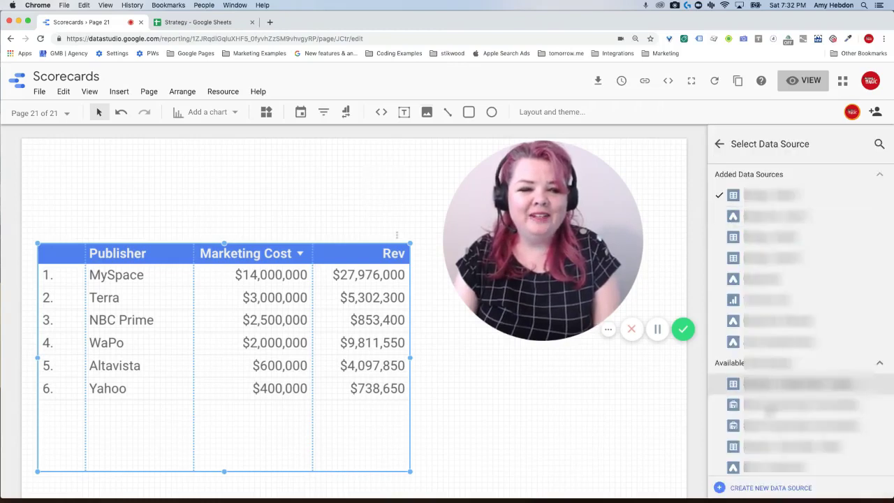
Step: Start a new data source with the Google Sheets connector
click(760, 491)
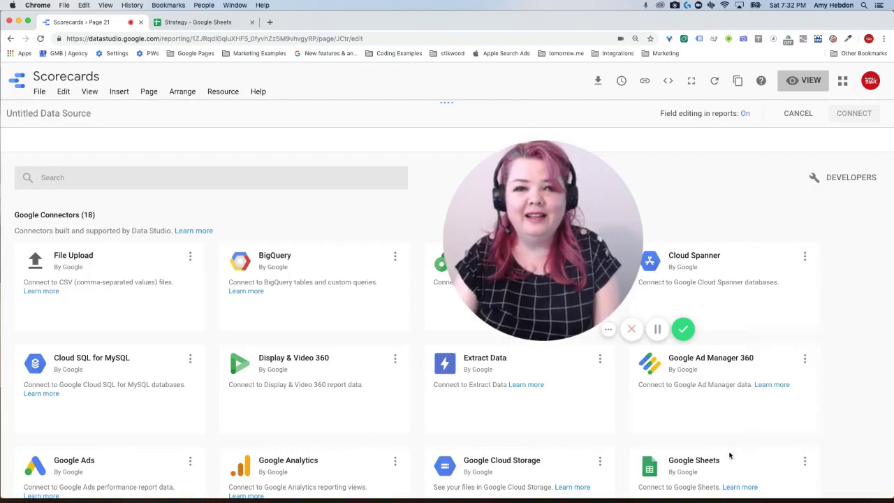
scroll(356, 278, down, 3)
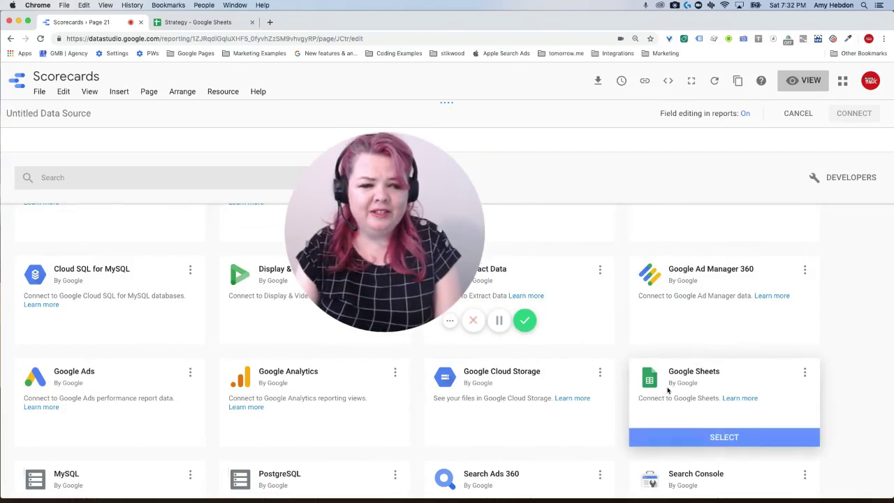
click(696, 437)
drag(478, 208, 735, 237)
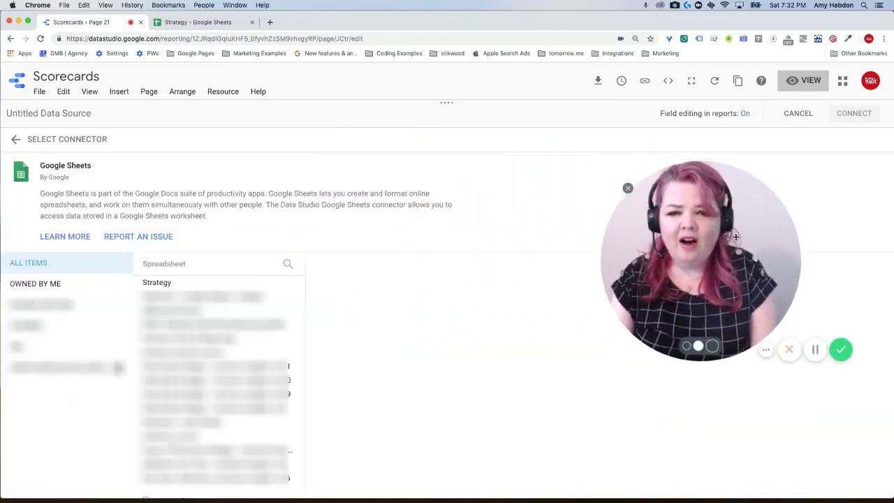
Step: Connect the Strategy spreadsheet's DS-Data worksheet as the new source
click(160, 285)
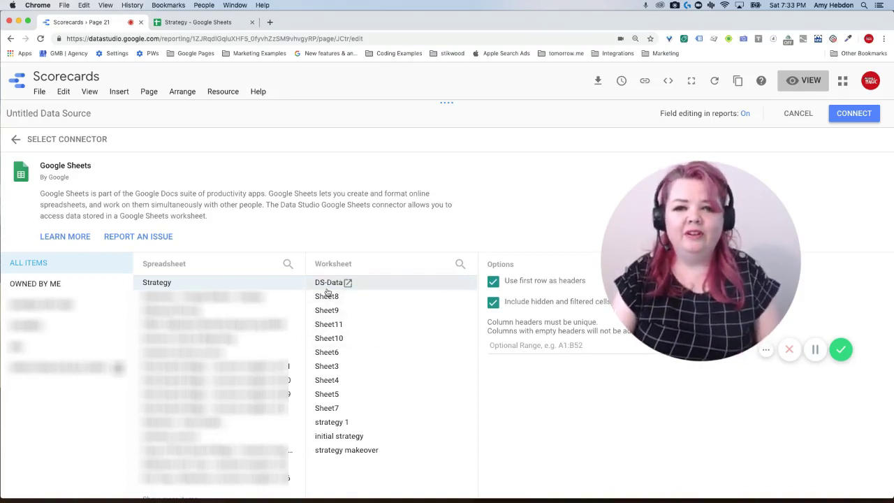
click(326, 289)
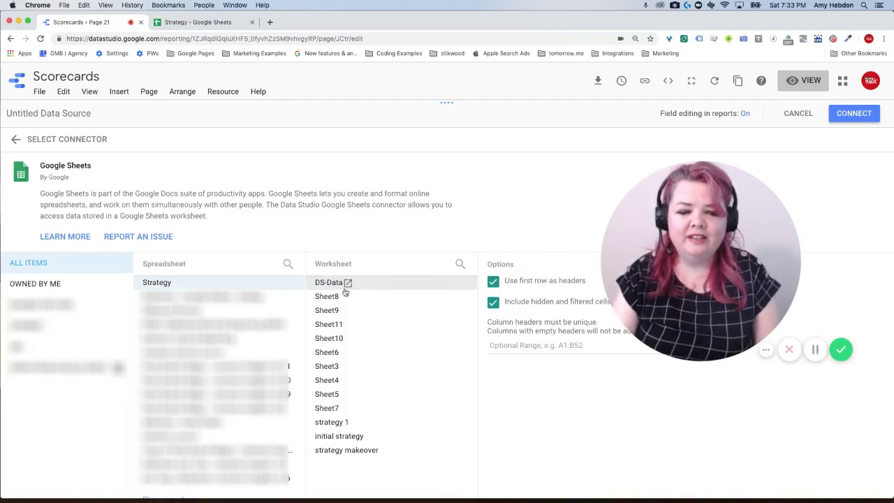
click(848, 120)
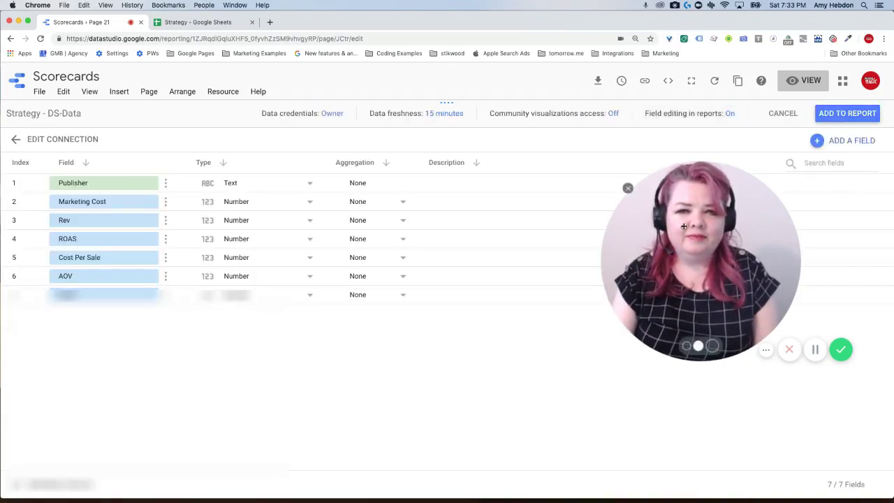
Step: Add Strategy - DS-Data to the report as the publisher table's data source
click(837, 116)
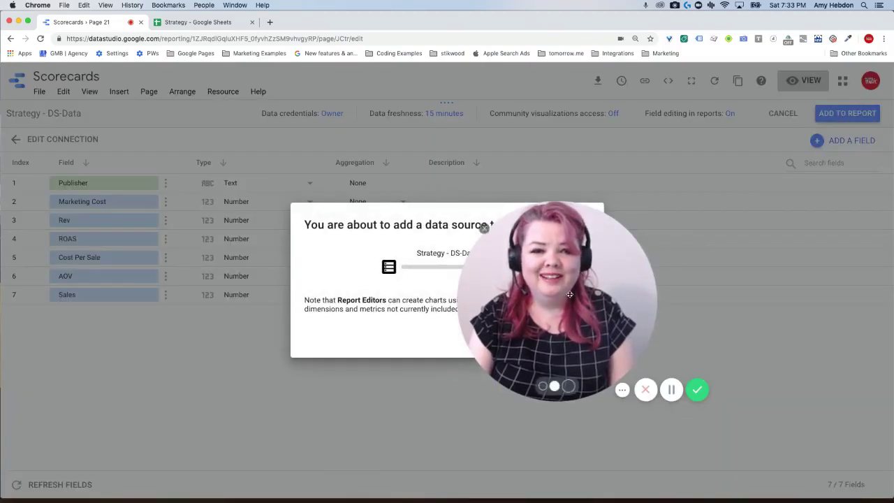
click(560, 340)
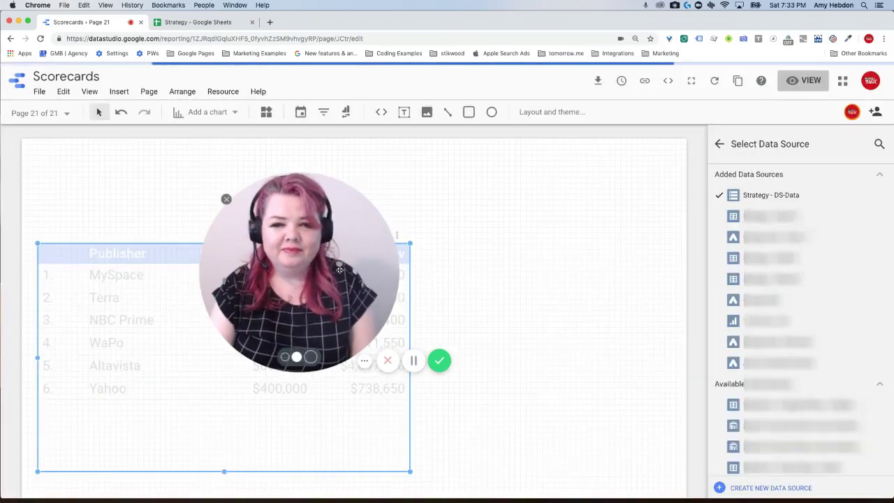
drag(328, 265, 537, 234)
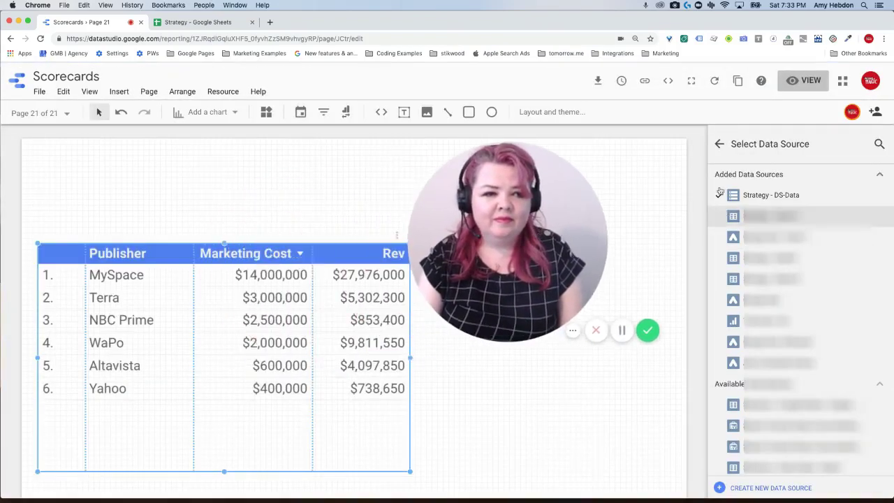
click(718, 145)
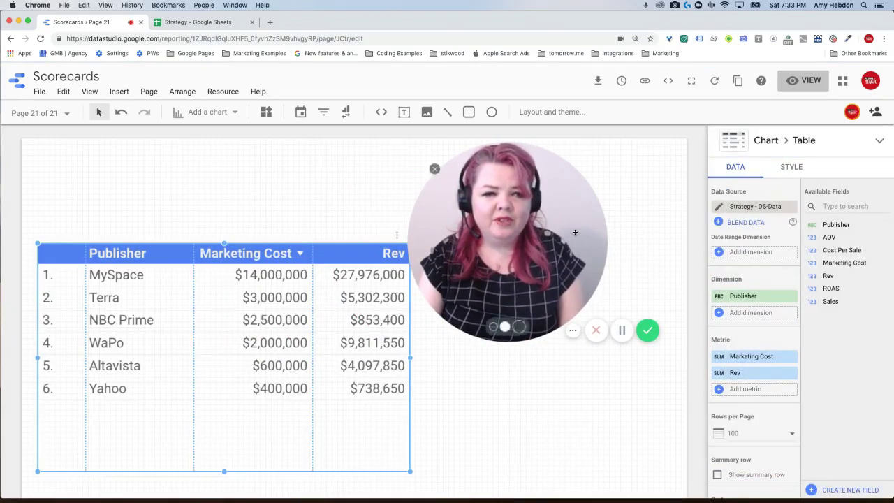
drag(576, 232, 618, 227)
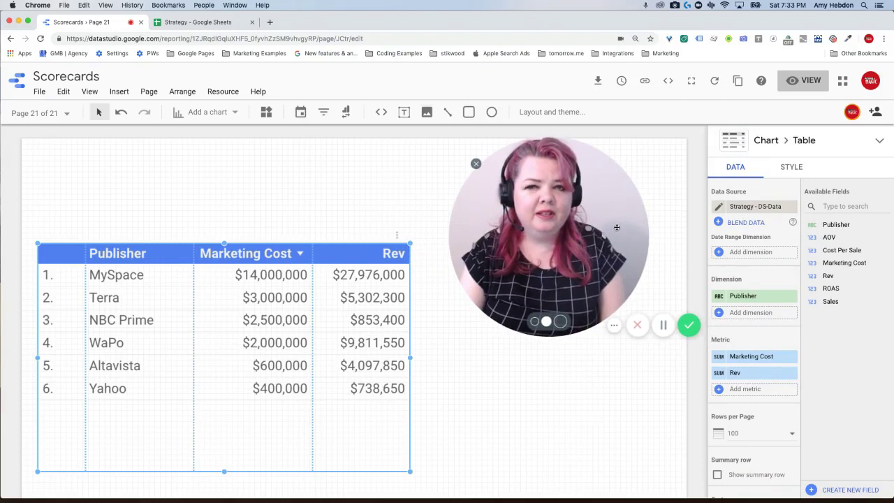
Step: In the Strategy sheet, check that D2's ROAS for MySpace is =C2/B2
click(217, 24)
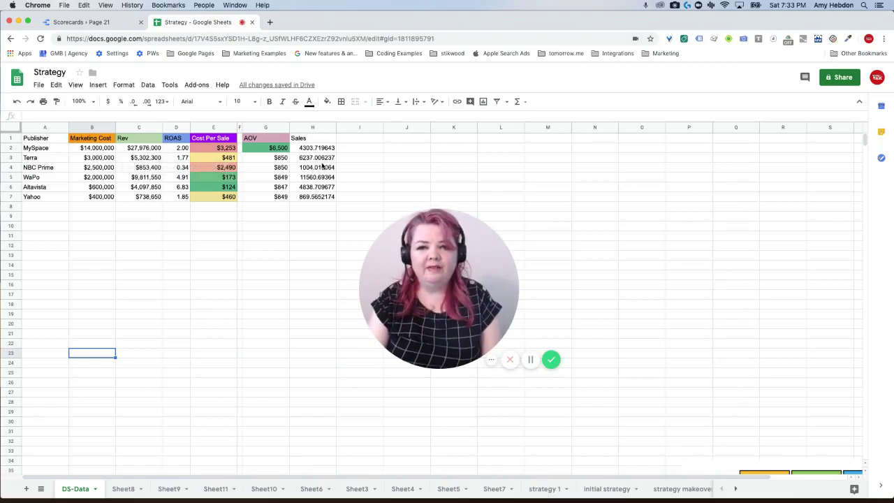
click(174, 150)
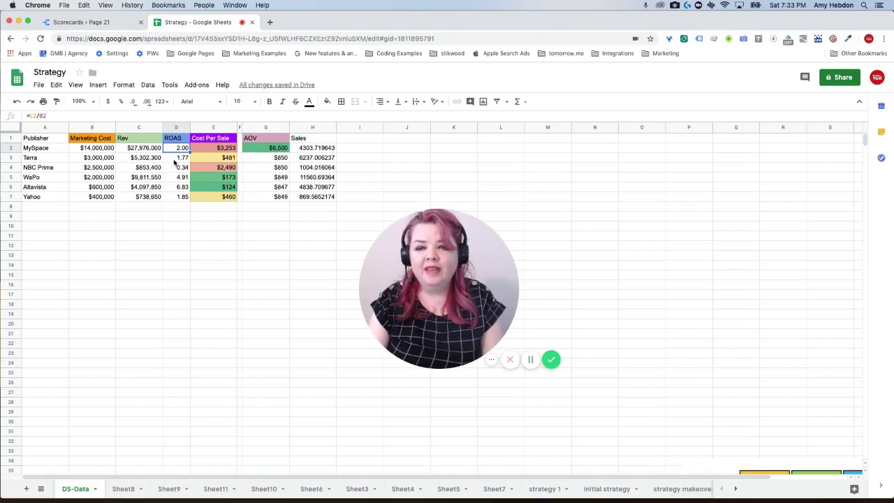
Step: Add ROAS as a table metric with a Grand total row (17.69) and move the table up
click(88, 23)
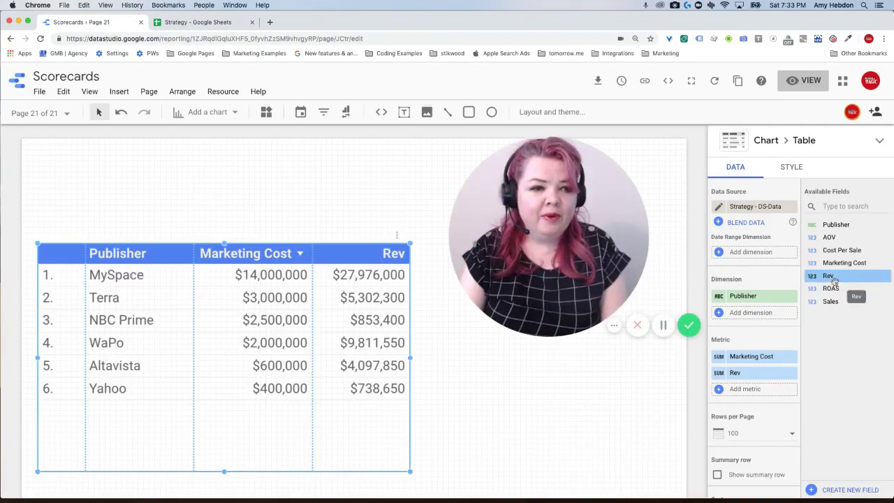
drag(832, 288, 749, 391)
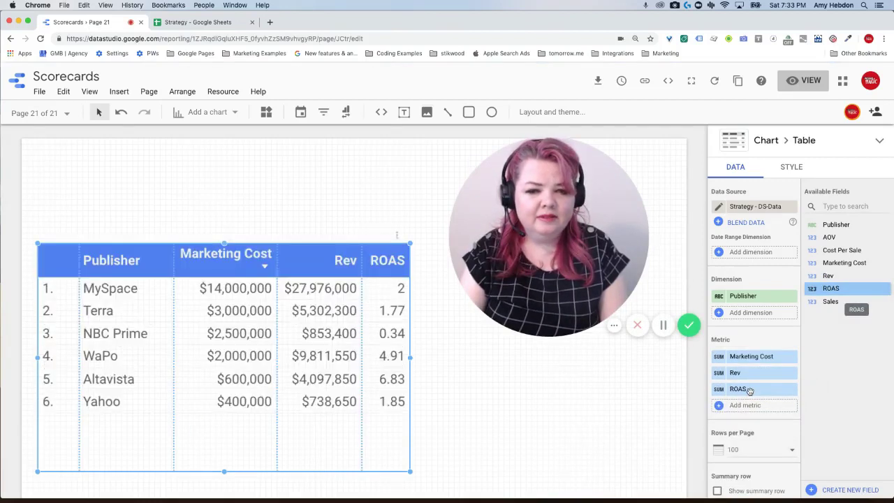
scroll(765, 417, down, 1)
scroll(765, 418, down, 5)
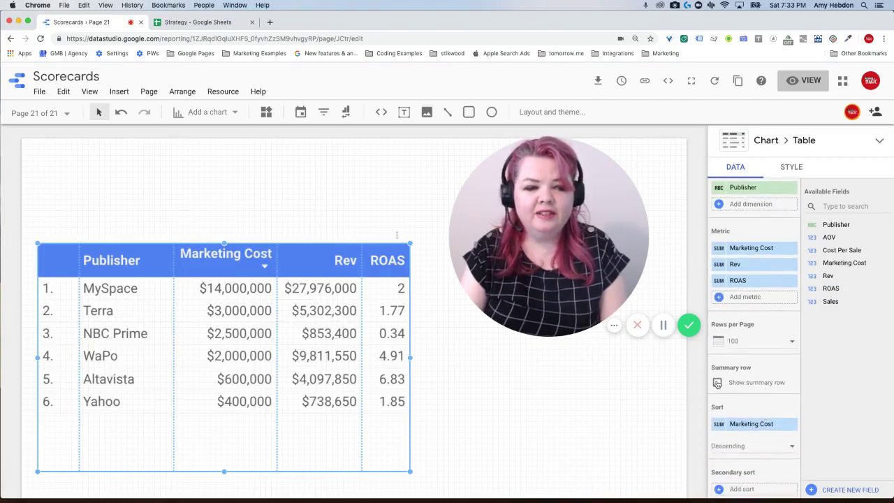
click(717, 383)
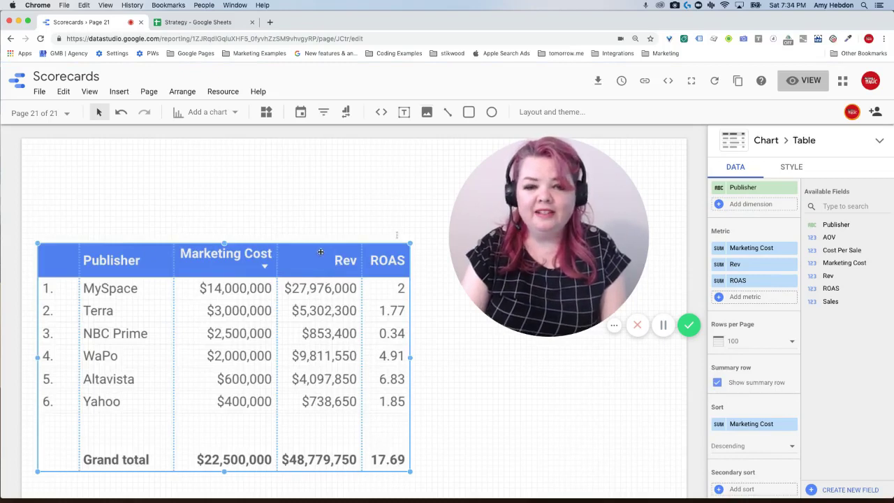
drag(321, 251, 319, 218)
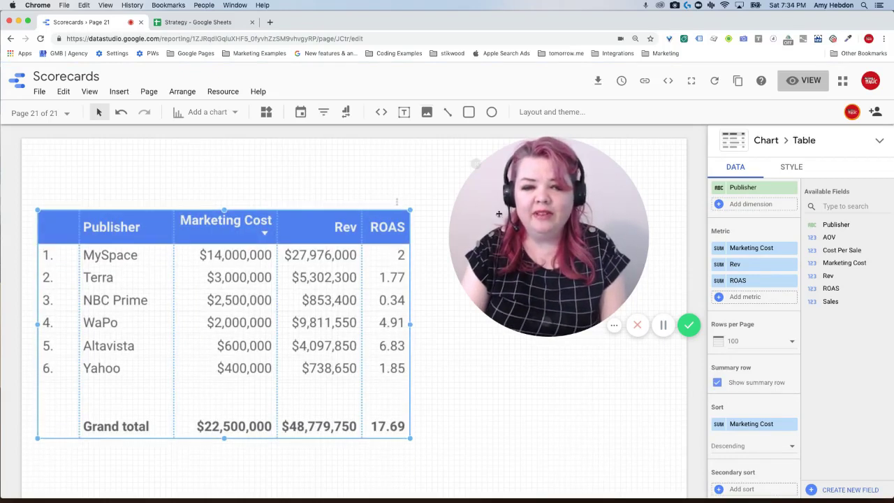
drag(503, 207, 487, 341)
Step: Place a scorecard right of the table's top showing ROAS instead of Marketing Cost
click(196, 113)
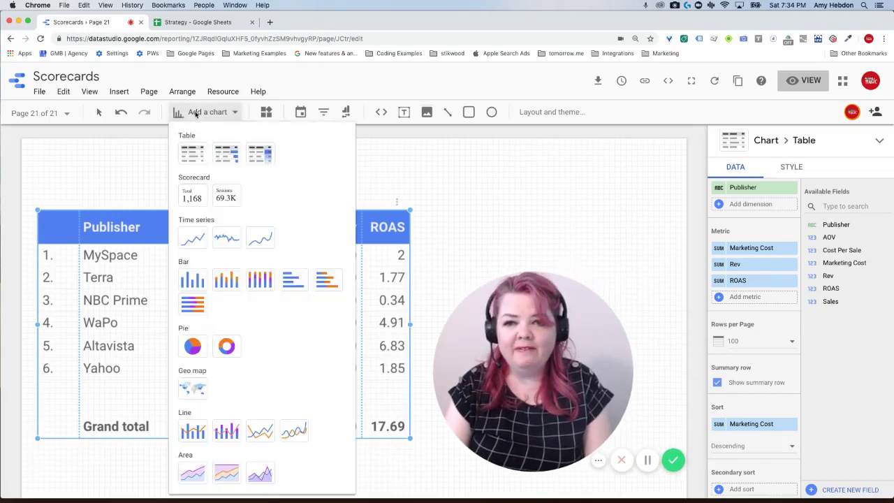
click(192, 196)
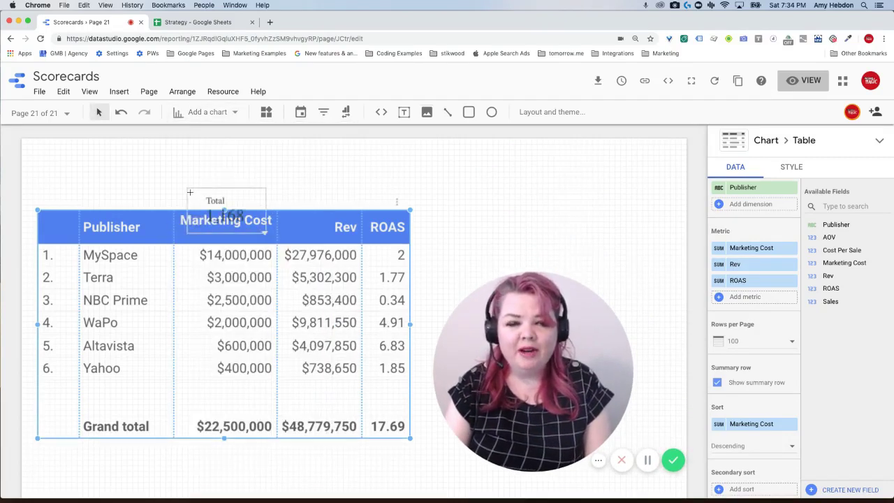
click(212, 192)
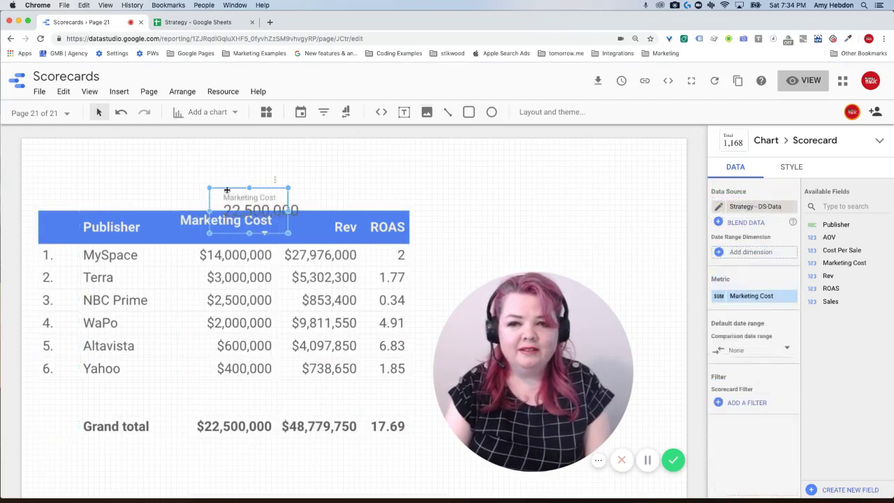
drag(216, 193, 550, 184)
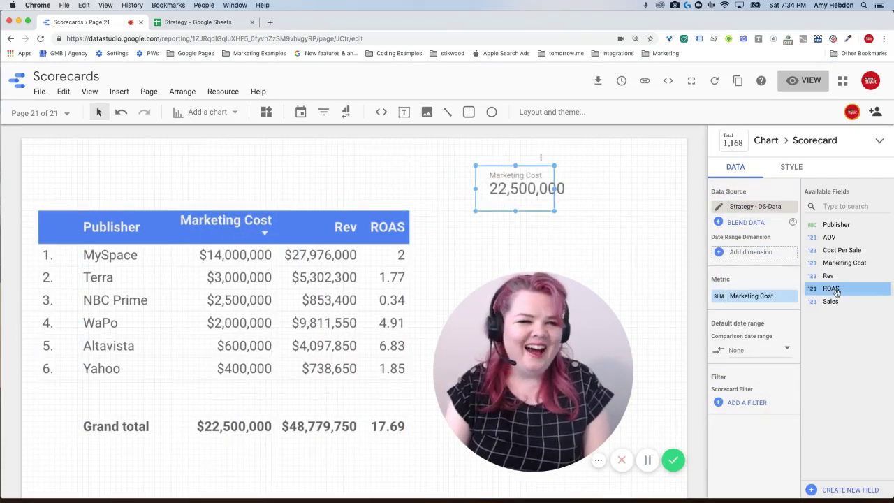
drag(835, 291, 754, 296)
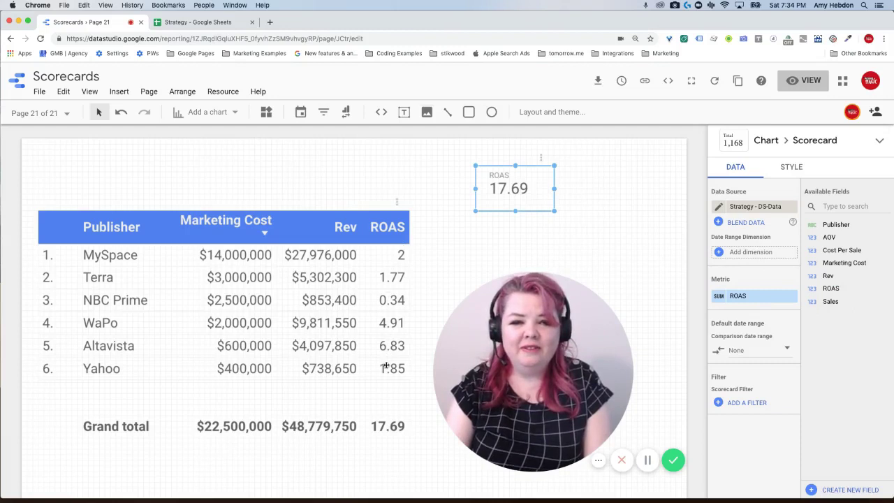
Step: Create the calculated field 'ROAS - Calculated' as Rev / Marketing Cost and save it
click(835, 490)
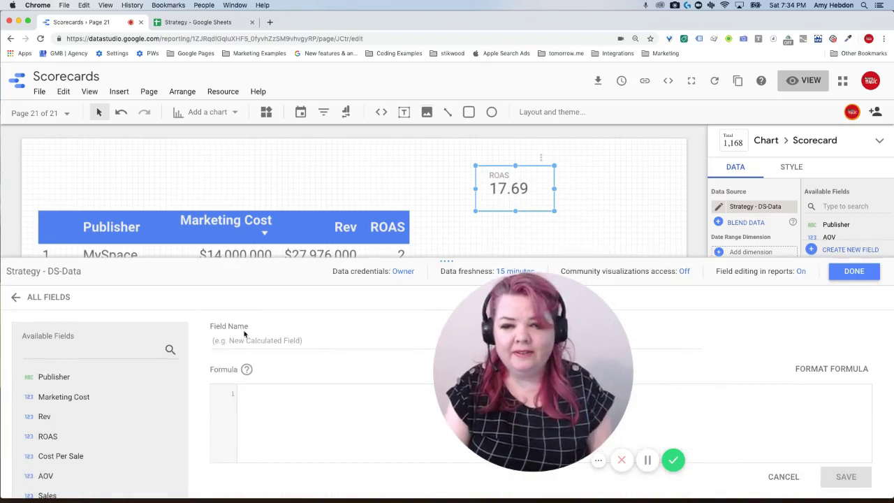
click(237, 340)
text(ROAS - Calculated)
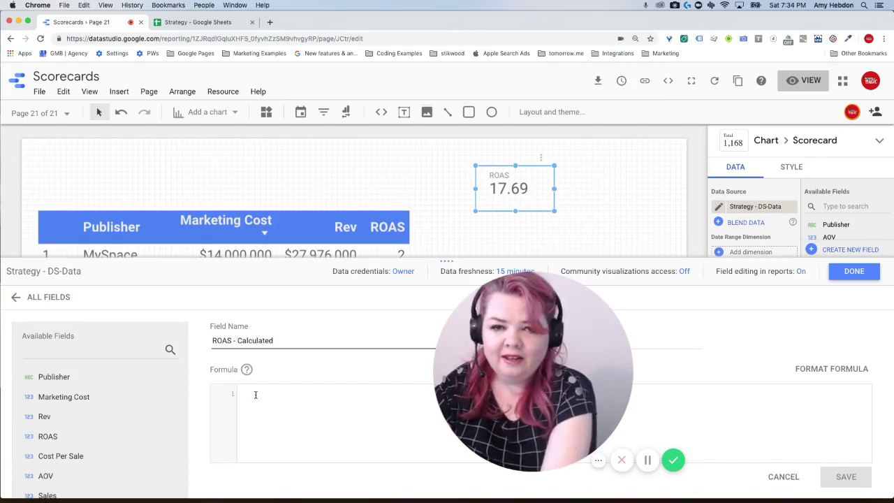
click(256, 394)
text(Rev)
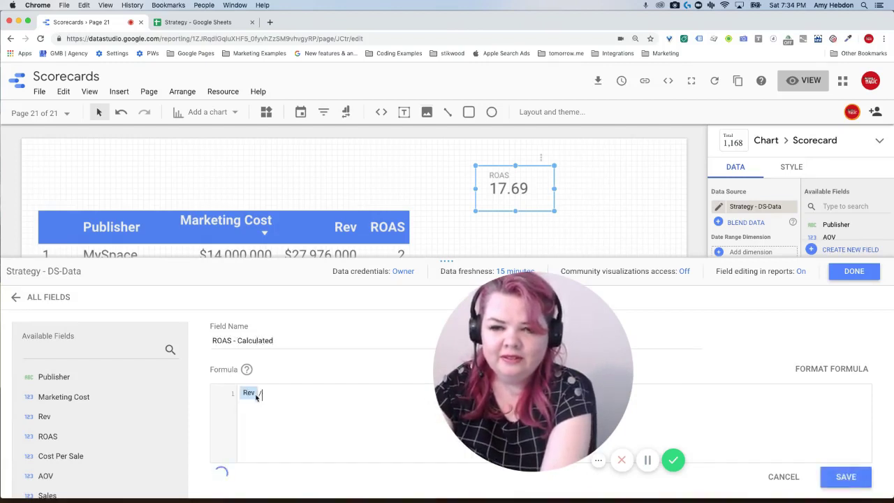
text(/Mark)
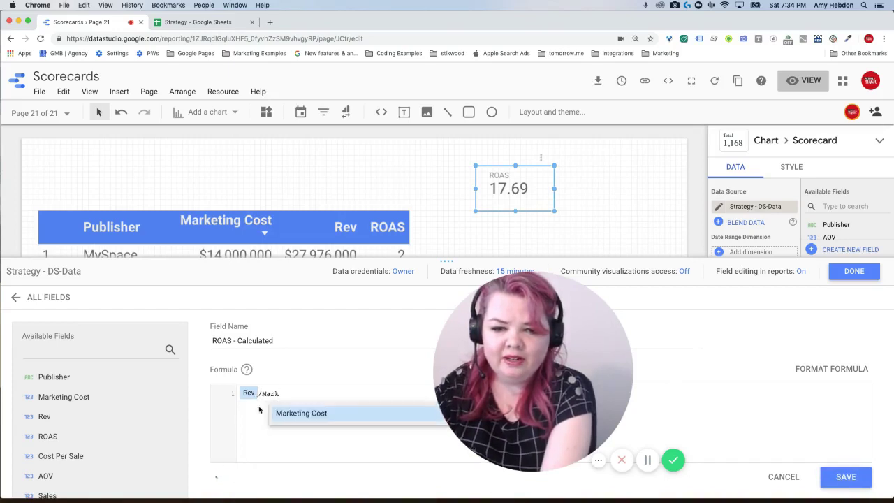
click(298, 416)
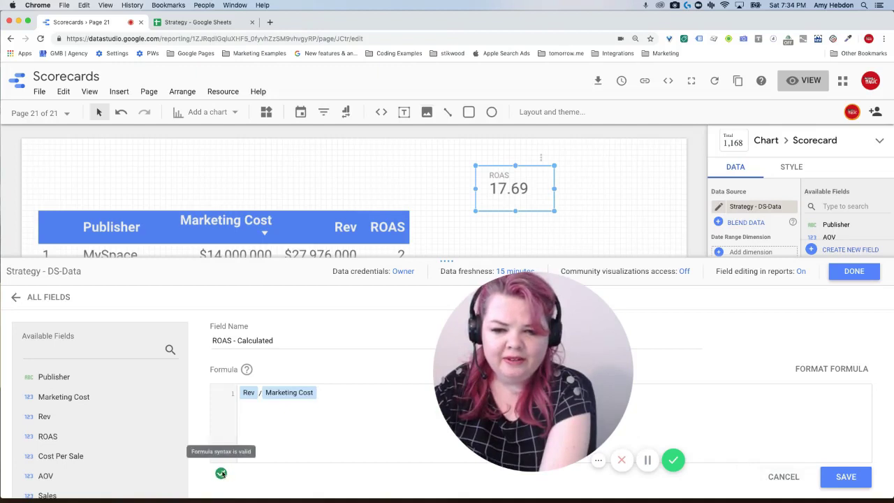
click(858, 481)
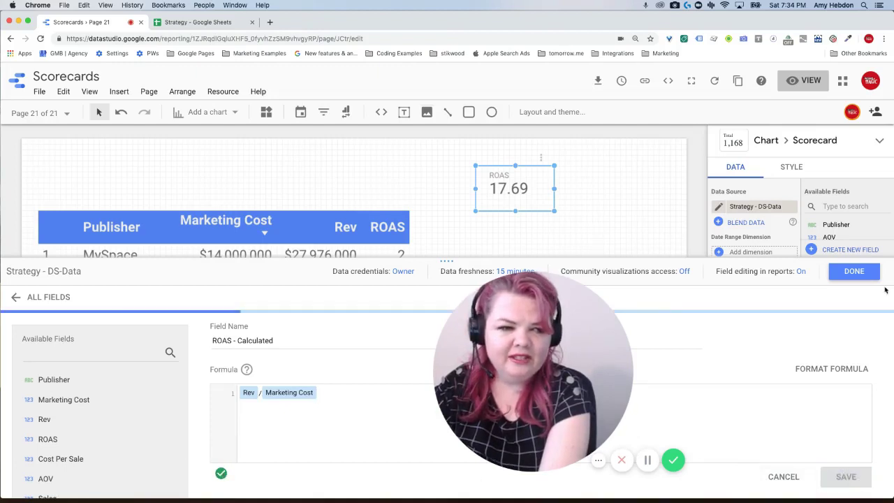
click(854, 272)
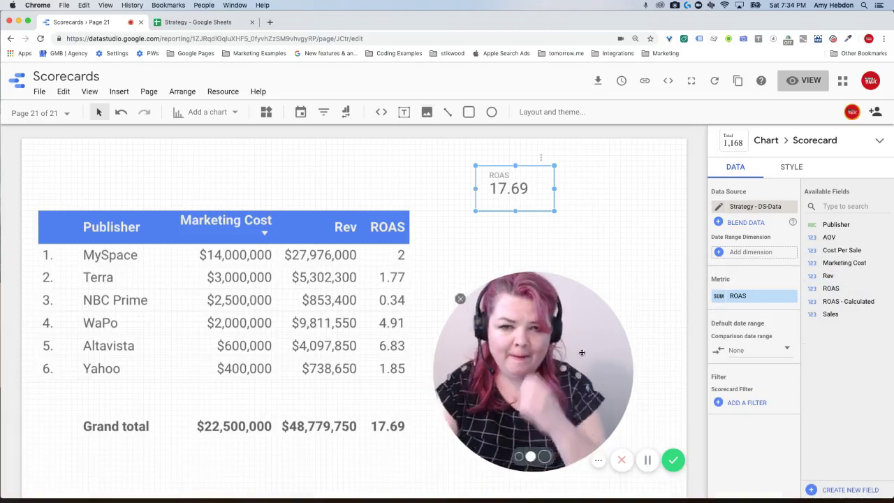
Step: Add ROAS - Calculated to the widened table and switch the scorecard metric to it
drag(618, 335, 658, 305)
drag(845, 303, 824, 314)
click(298, 284)
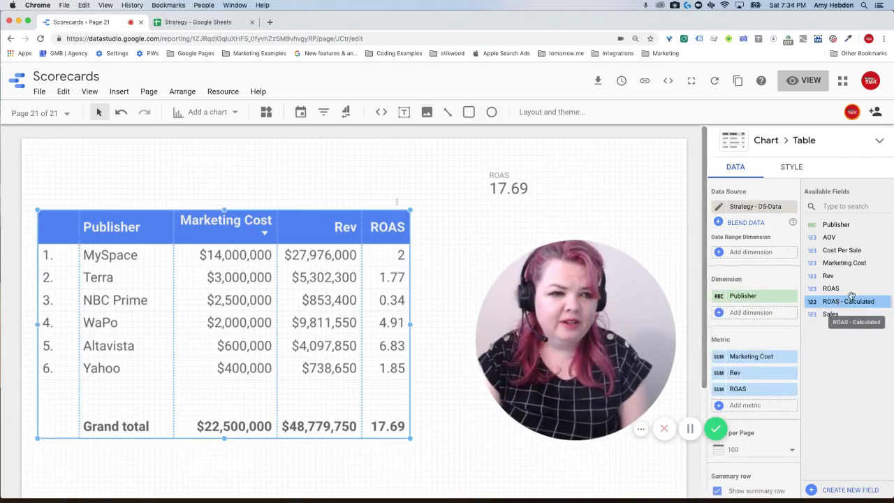
drag(845, 302, 762, 409)
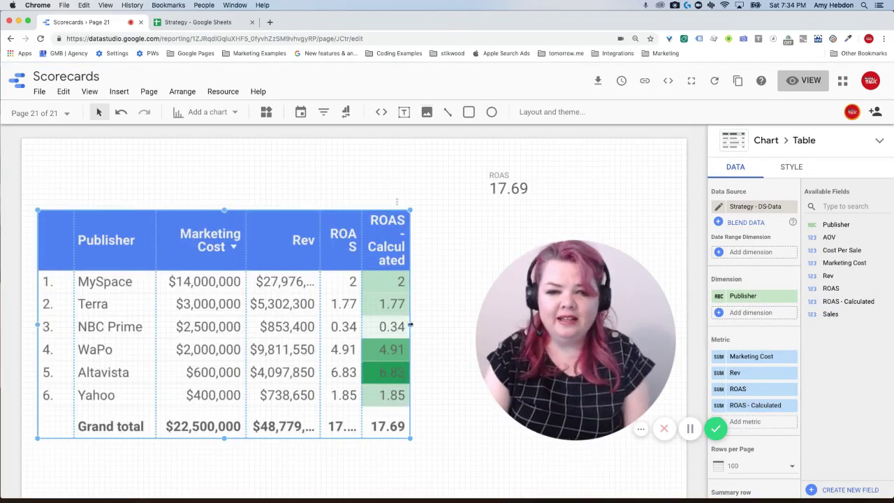
drag(410, 325, 444, 324)
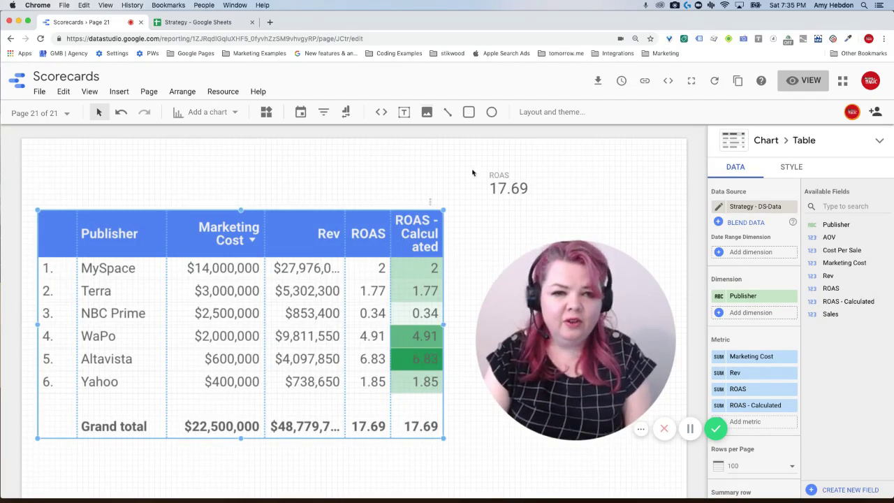
click(502, 186)
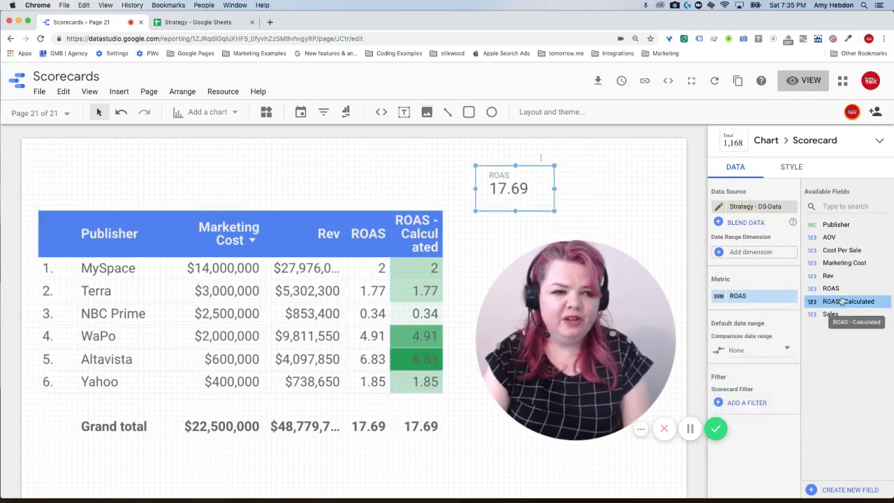
drag(842, 301, 745, 294)
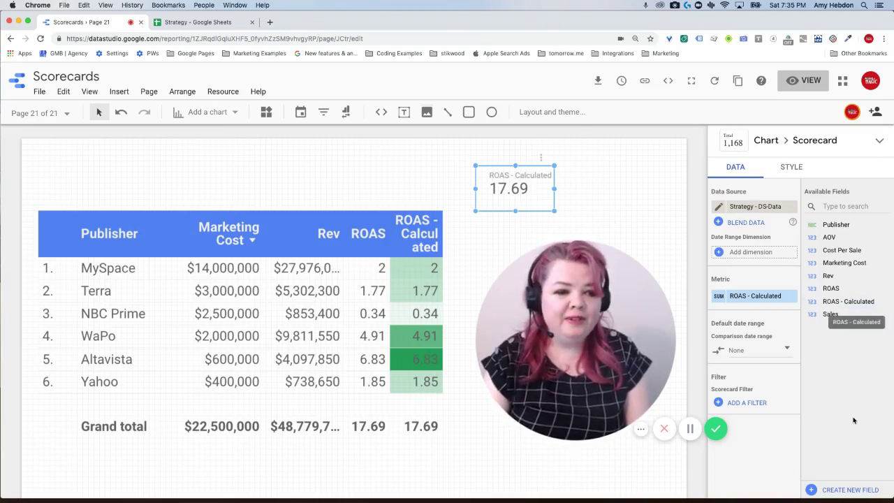
Step: Open the ROAS - Calculated formula from the data source's All Fields list
click(846, 484)
click(15, 299)
scroll(133, 438, down, 1)
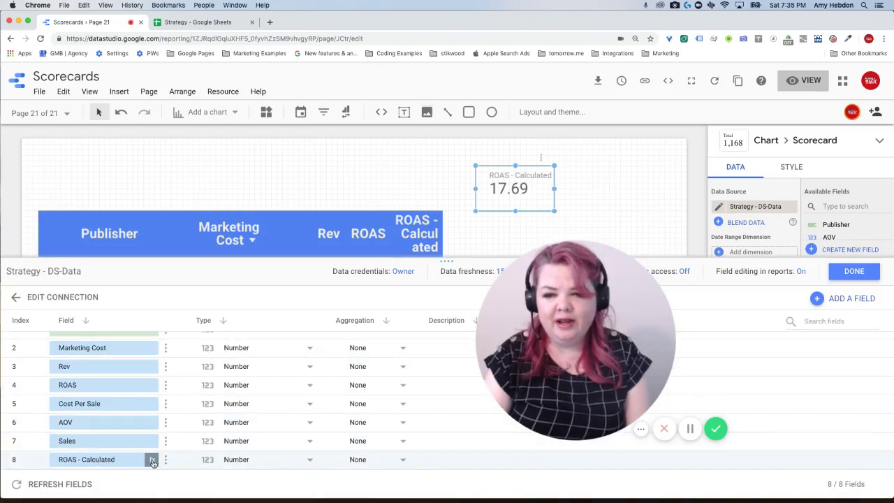
click(151, 460)
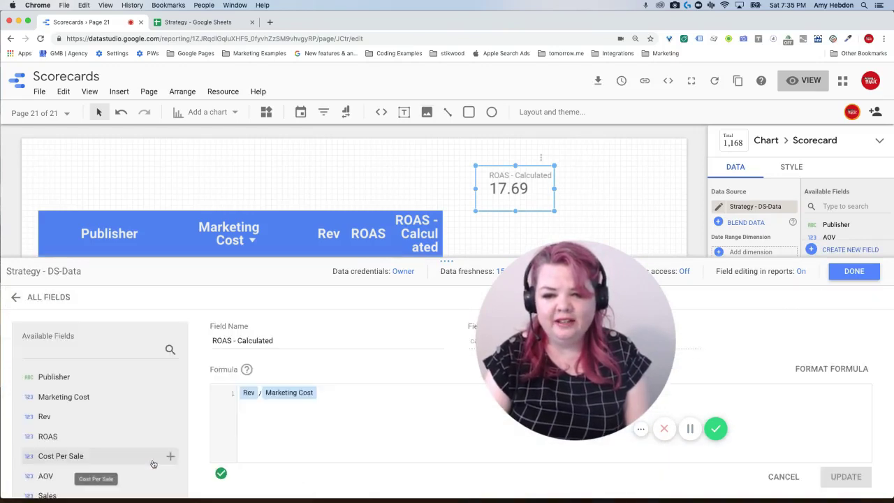
Step: Rewrite the formula as SUM(Rev)/SUM(Marketing Cost) and update the field
click(243, 393)
text(SUM()
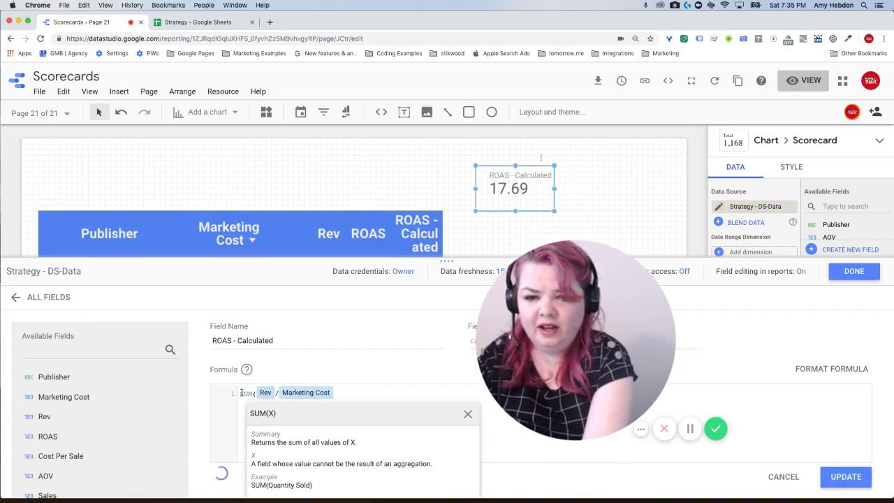
click(275, 393)
text())
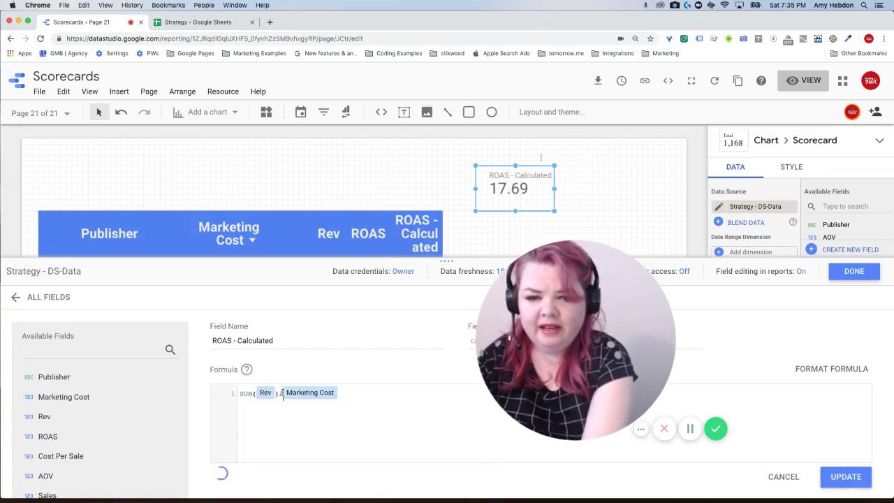
click(282, 393)
text(SUM()
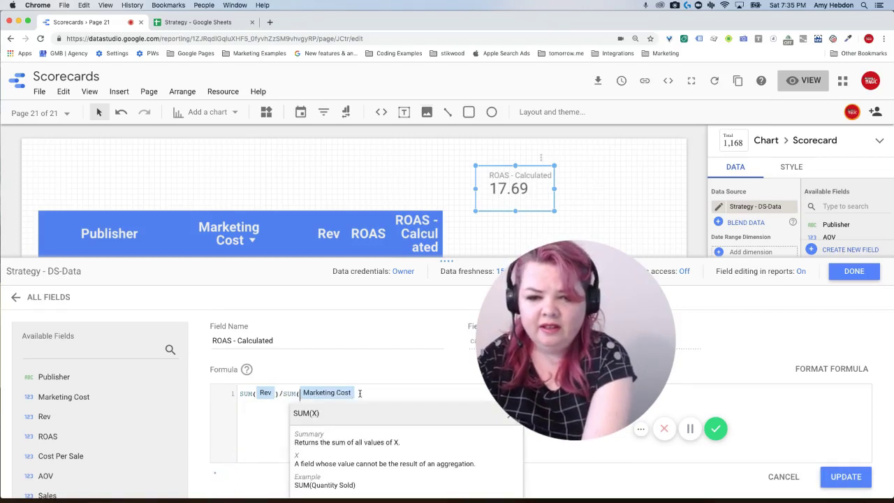
click(359, 393)
text())
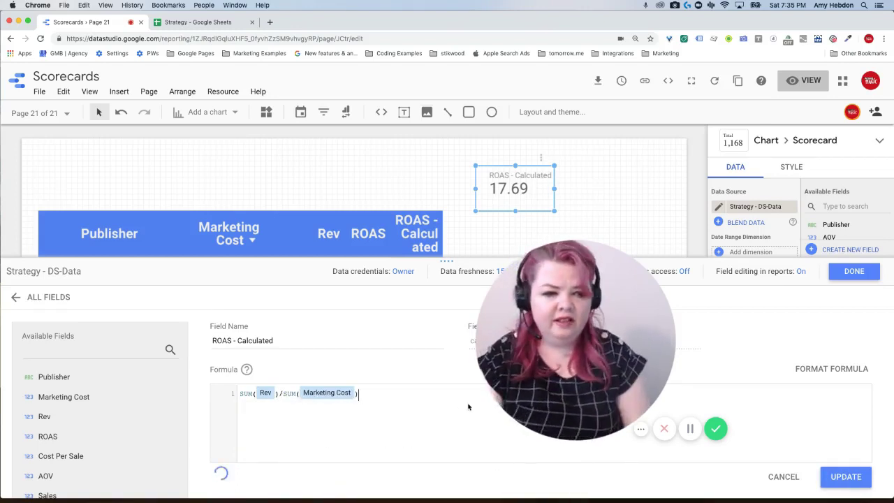
click(842, 481)
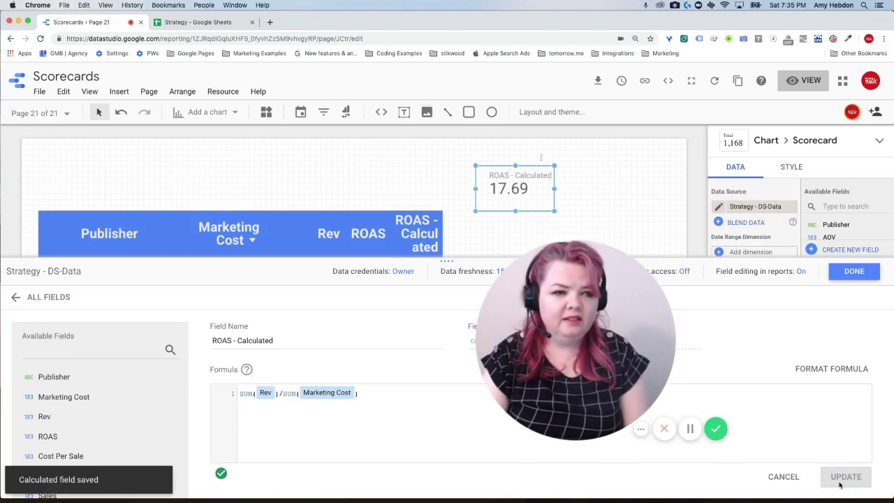
Step: Close the data source editor so the report refreshes with ROAS showing the aggregated 2.17
click(850, 270)
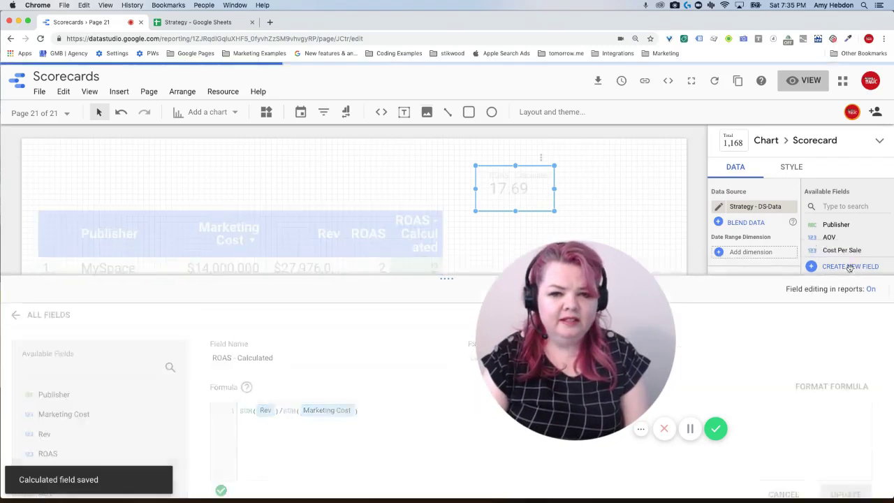